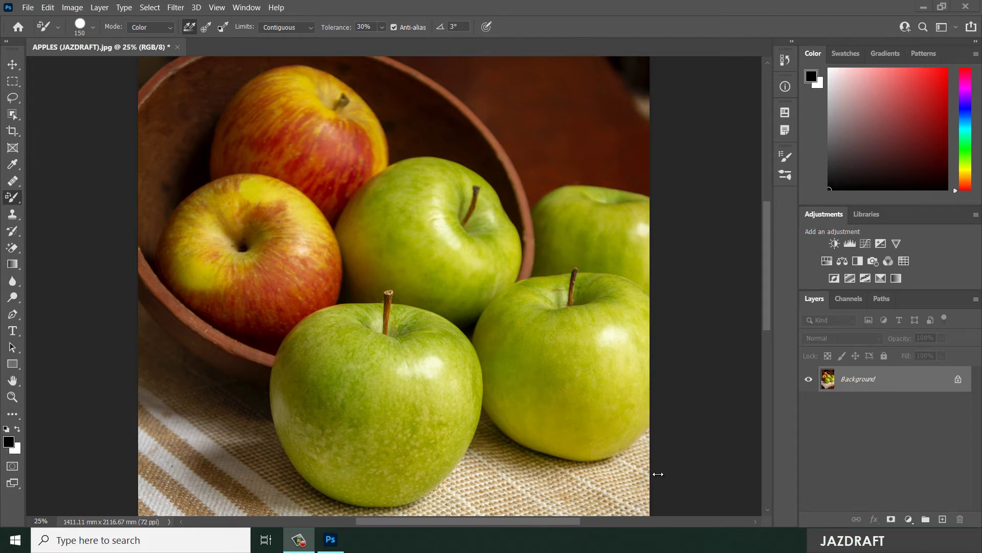
Choose the Color Replacement Tool from the Brush tool group
right_click(12, 203)
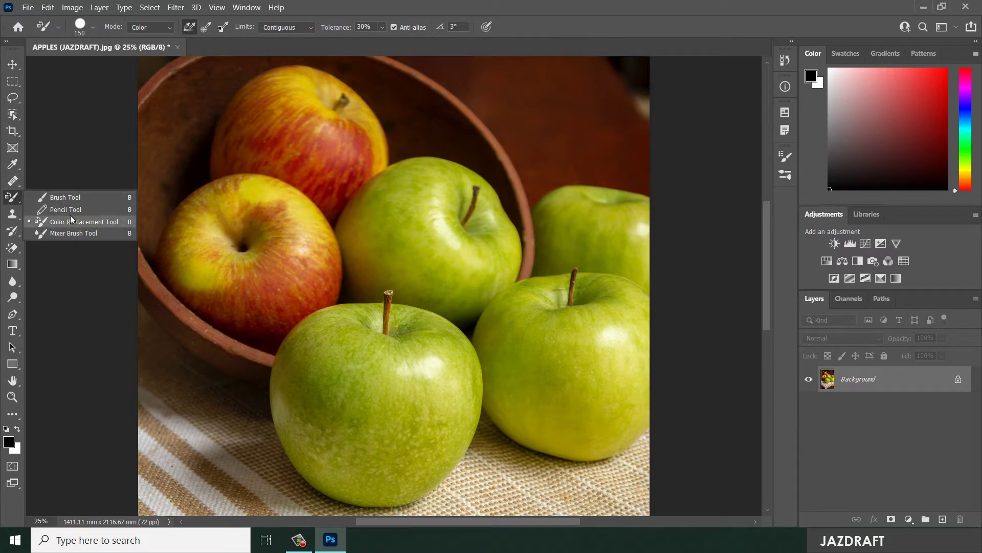
left_click(99, 221)
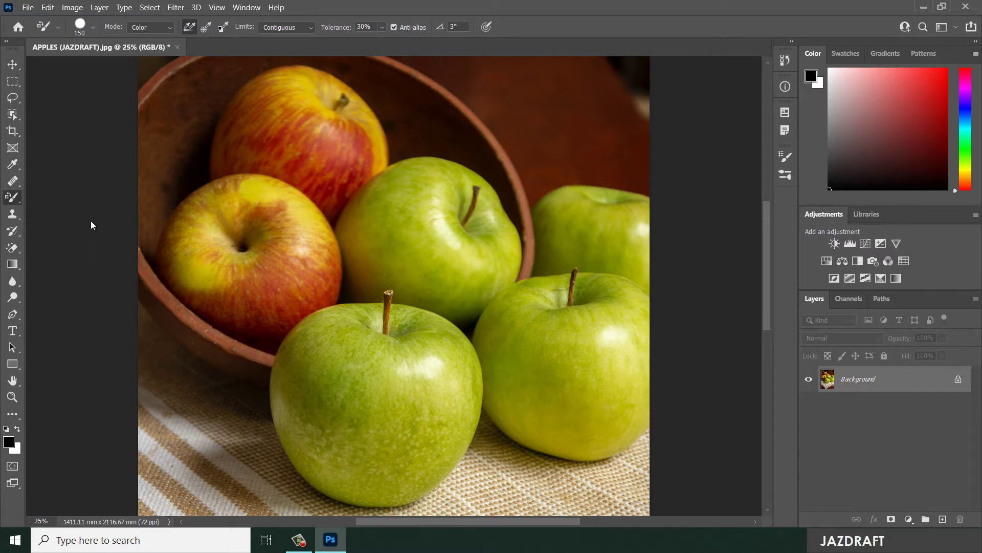
Set the foreground colour to pure red (ff0000) in the Color Picker
left_click(9, 443)
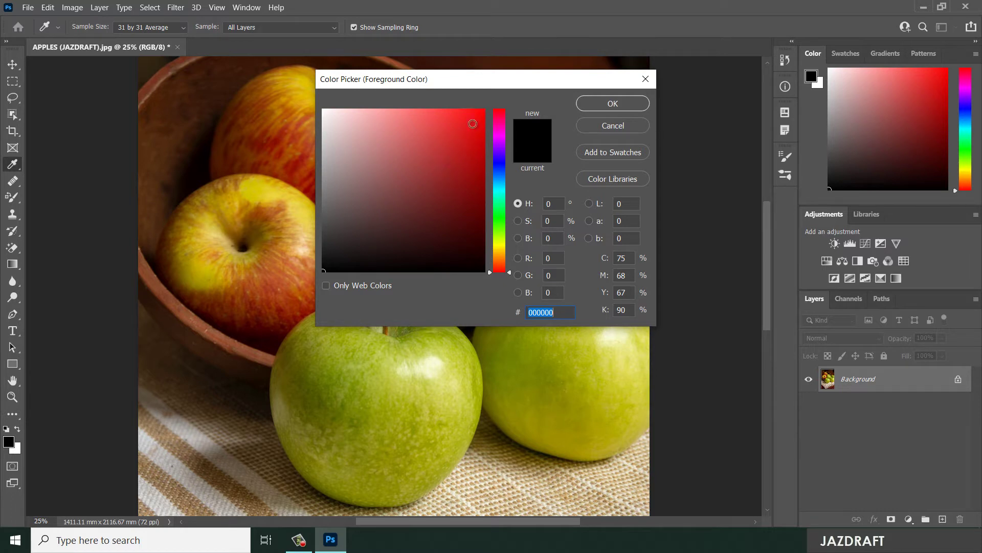
left_click_drag(472, 124, 487, 106)
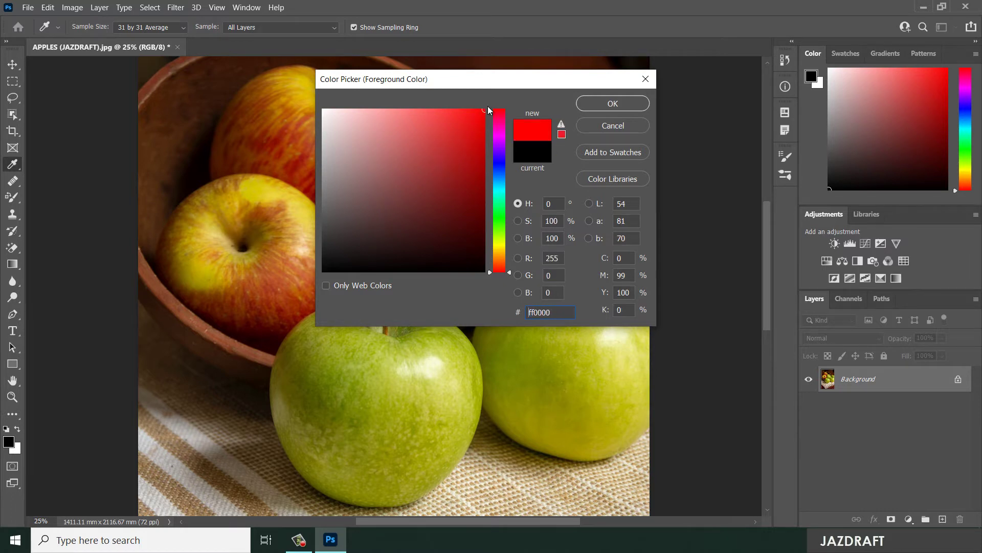
key("b")
left_click(612, 103)
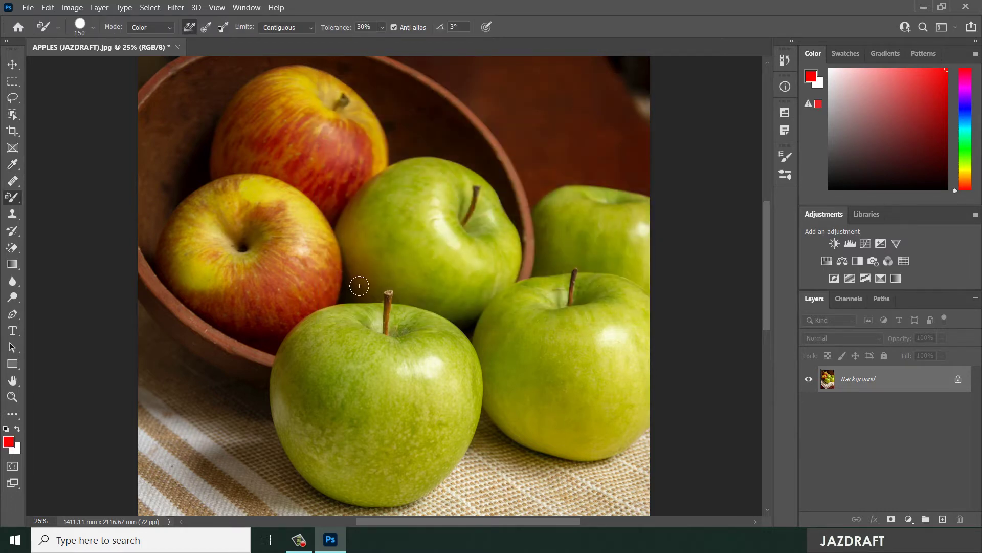
left_click(173, 29)
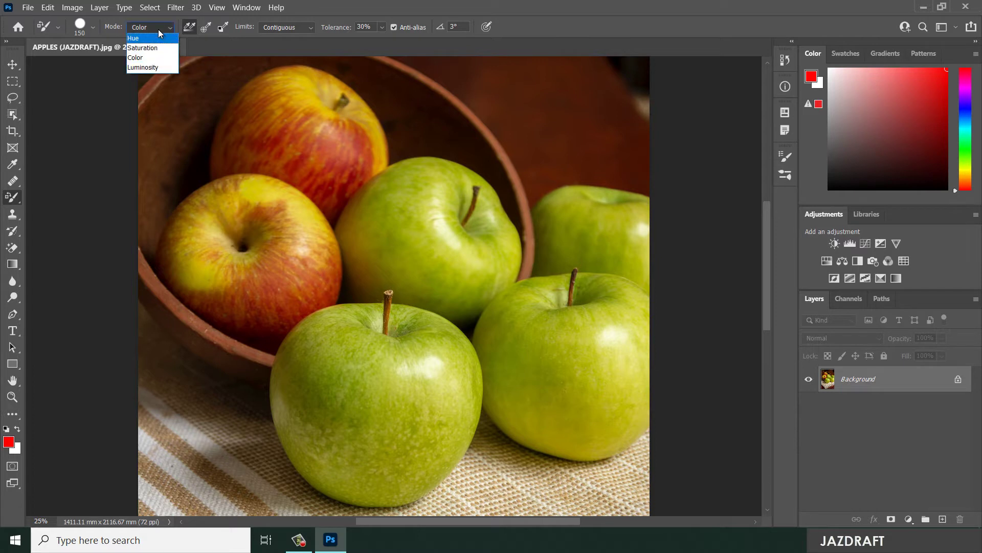
Keep Color replacement mode and paint a trial red stroke across the front apple's top
left_click(136, 58)
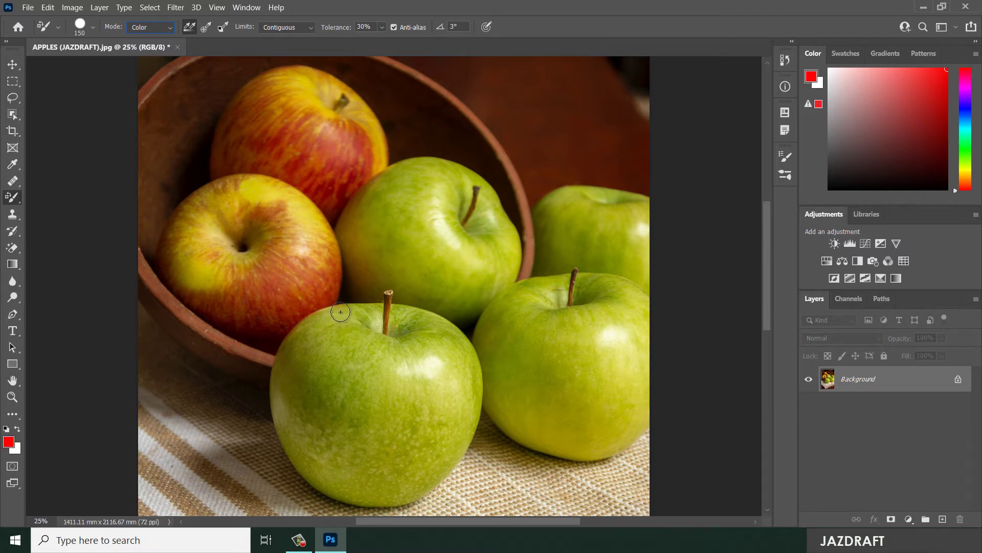
mouse_move(342, 314)
left_mouse_down()
mouse_move(352, 307)
mouse_move(314, 316)
left_mouse_up()
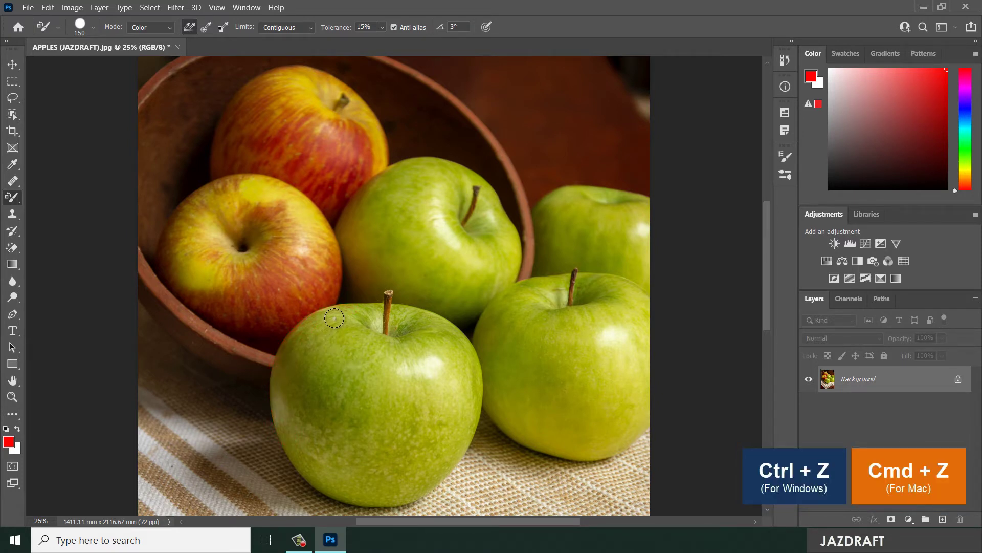
Paint red over the front apple's top-left, left edge and upper-left area, enlarging the brush
left_click_drag(348, 309, 304, 329)
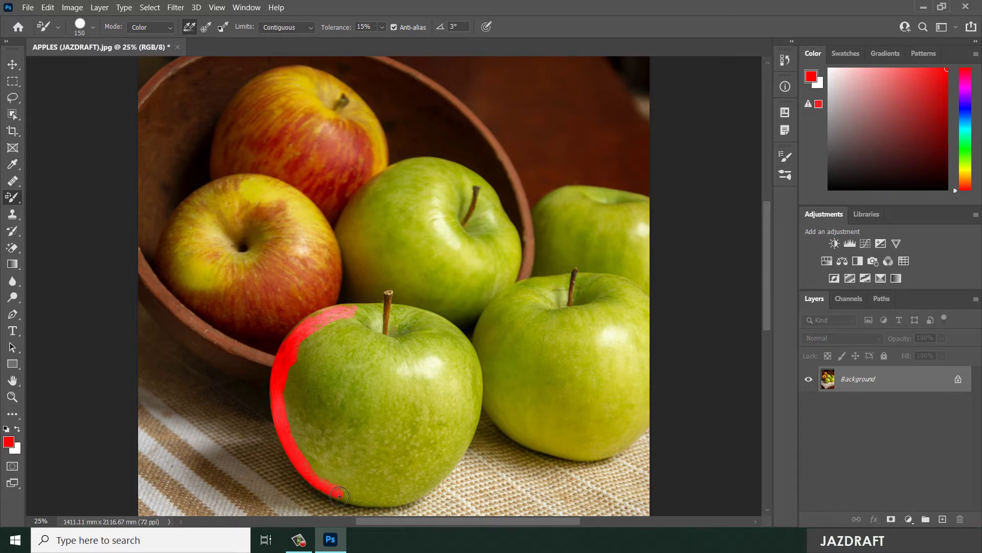
mouse_move(390, 501)
left_mouse_down()
mouse_move(423, 491)
mouse_move(459, 453)
mouse_move(480, 396)
mouse_move(473, 349)
left_mouse_up()
mouse_move(470, 352)
left_mouse_down()
mouse_move(399, 308)
mouse_move(387, 340)
mouse_move(378, 339)
mouse_move(377, 307)
mouse_move(300, 325)
left_mouse_up()
key("bracketright")
key("bracketright")
key("bracketright")
key("bracketright")
key("bracketright")
key("bracketright")
key("bracketright")
mouse_move(332, 386)
left_mouse_down()
mouse_move(342, 404)
mouse_move(314, 384)
mouse_move(317, 399)
mouse_move(304, 367)
mouse_move(330, 338)
mouse_move(316, 353)
mouse_move(345, 337)
mouse_move(345, 360)
mouse_move(352, 338)
mouse_move(305, 347)
mouse_move(362, 320)
mouse_move(344, 326)
mouse_move(344, 360)
left_mouse_up()
Paint the front apple's centre and remaining green patches red, resizing the brush and redoing one stroke
right_click(336, 339)
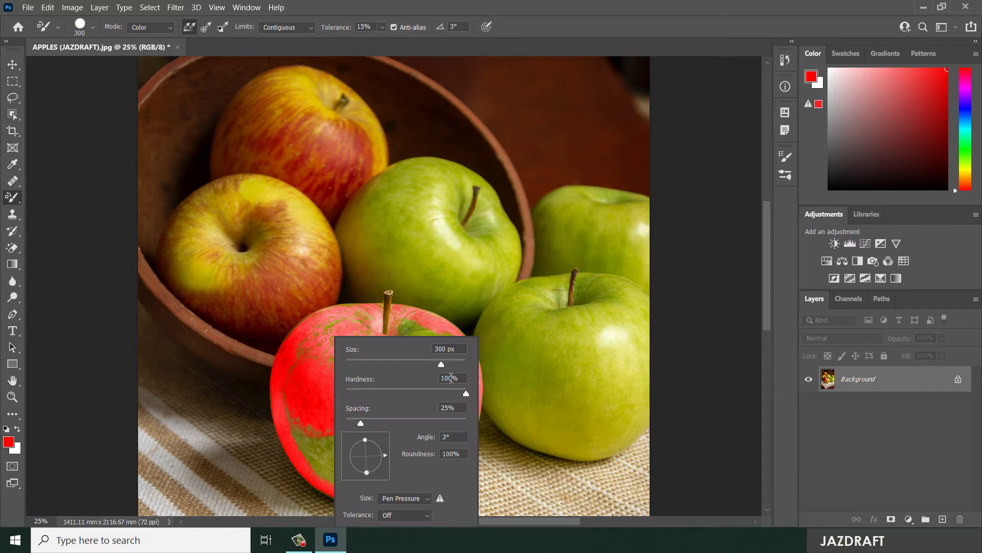
key("Return")
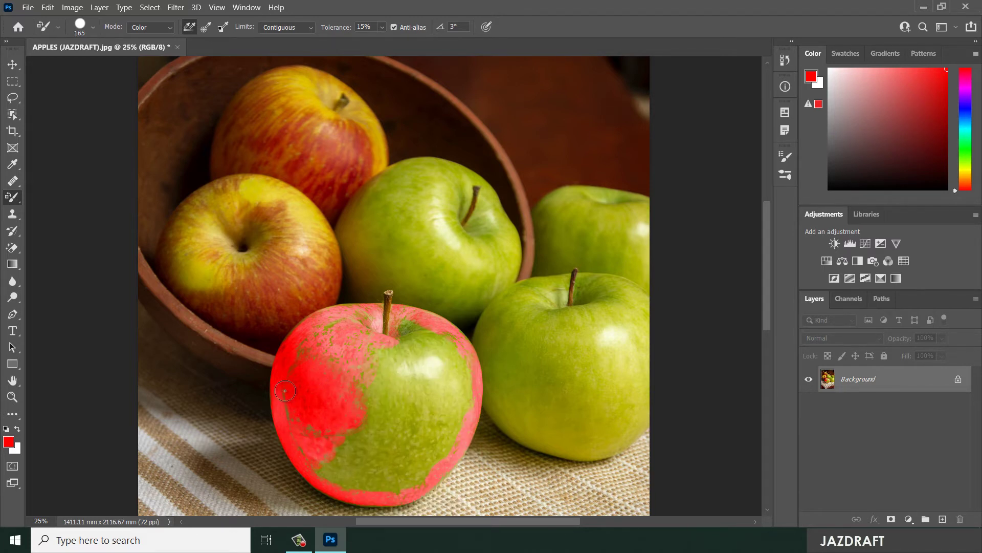
key("bracketright")
key("bracketright")
key("bracketright")
key("bracketright")
key("bracketright")
mouse_move(364, 410)
left_mouse_down()
mouse_move(374, 389)
mouse_move(374, 435)
mouse_move(440, 369)
mouse_move(446, 382)
mouse_move(424, 418)
mouse_move(426, 437)
mouse_move(447, 380)
mouse_move(438, 371)
mouse_move(462, 375)
mouse_move(408, 358)
mouse_move(408, 327)
mouse_move(462, 365)
mouse_move(468, 393)
mouse_move(360, 359)
mouse_move(377, 433)
mouse_move(351, 479)
mouse_move(408, 468)
mouse_move(353, 429)
mouse_move(325, 456)
mouse_move(352, 487)
mouse_move(421, 429)
mouse_move(377, 349)
mouse_move(341, 324)
mouse_move(324, 365)
mouse_move(305, 353)
mouse_move(288, 420)
left_mouse_up()
key("bracketleft")
key("bracketleft")
key("bracketleft")
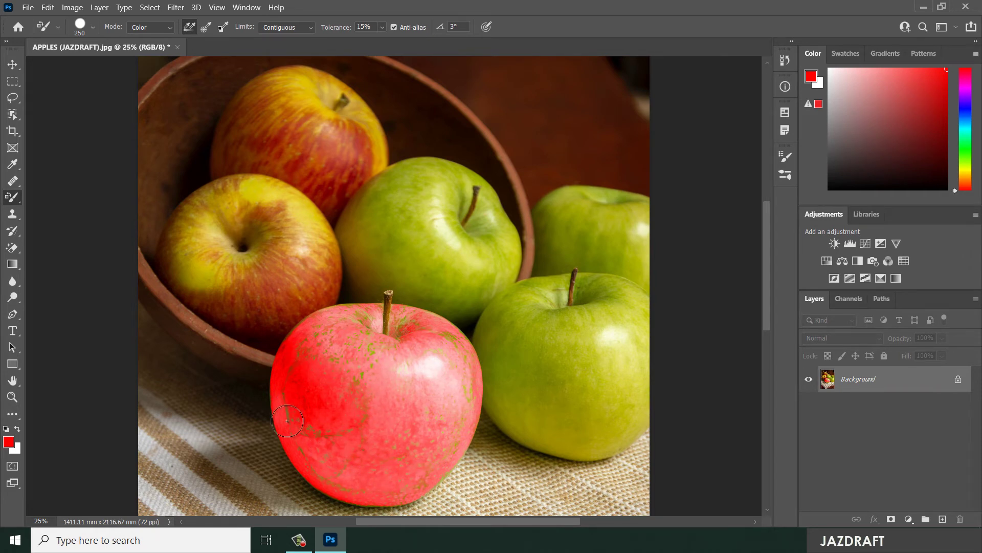
key("ctrl+z")
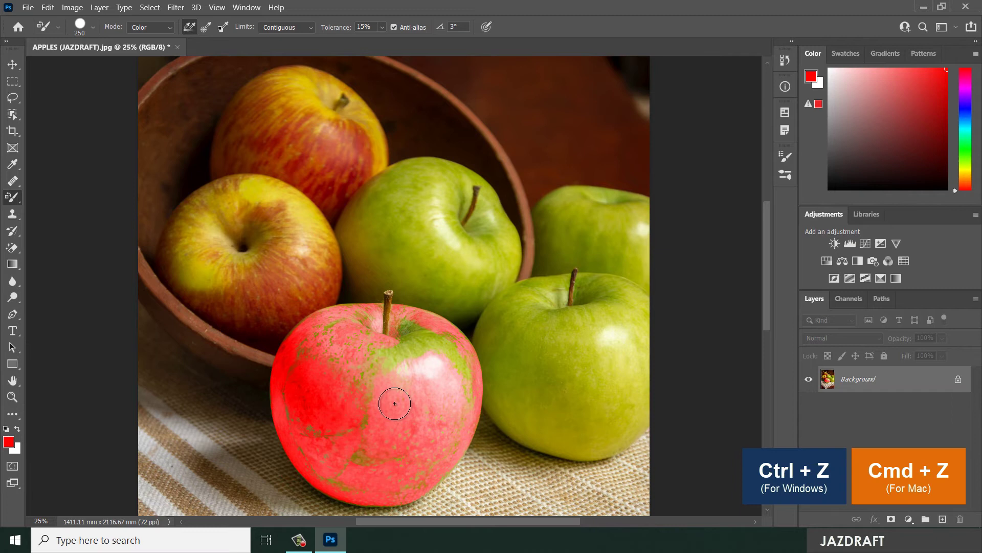
mouse_move(411, 343)
left_mouse_down()
mouse_move(357, 346)
mouse_move(314, 427)
mouse_move(417, 480)
mouse_move(458, 378)
mouse_move(458, 361)
mouse_move(428, 339)
mouse_move(295, 384)
mouse_move(291, 423)
mouse_move(329, 483)
mouse_move(355, 427)
mouse_move(310, 432)
mouse_move(338, 368)
mouse_move(330, 327)
mouse_move(359, 316)
mouse_move(372, 464)
mouse_move(404, 487)
mouse_move(416, 480)
mouse_move(427, 358)
mouse_move(453, 340)
mouse_move(465, 377)
mouse_move(438, 338)
mouse_move(372, 365)
left_mouse_up()
key("ctrl+minus")
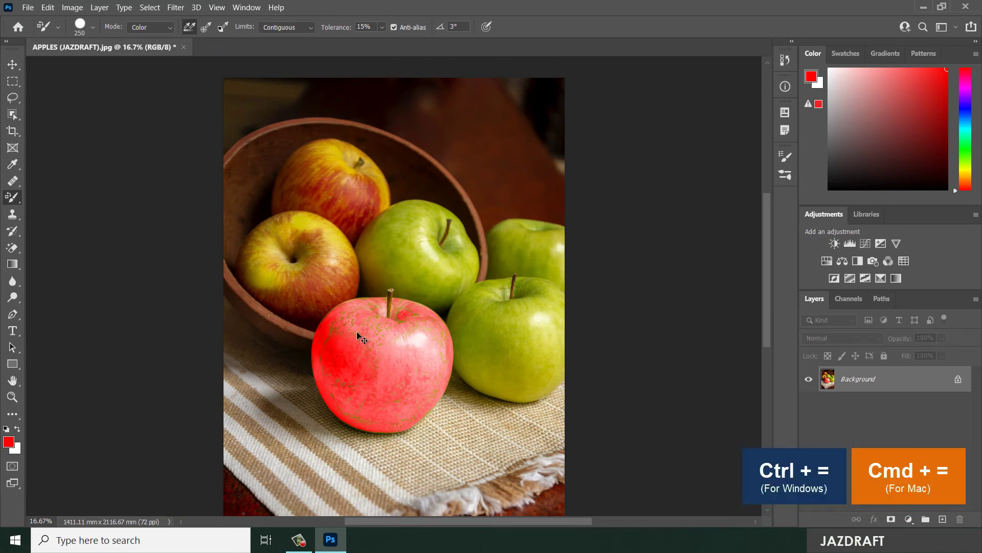
key("ctrl+equal")
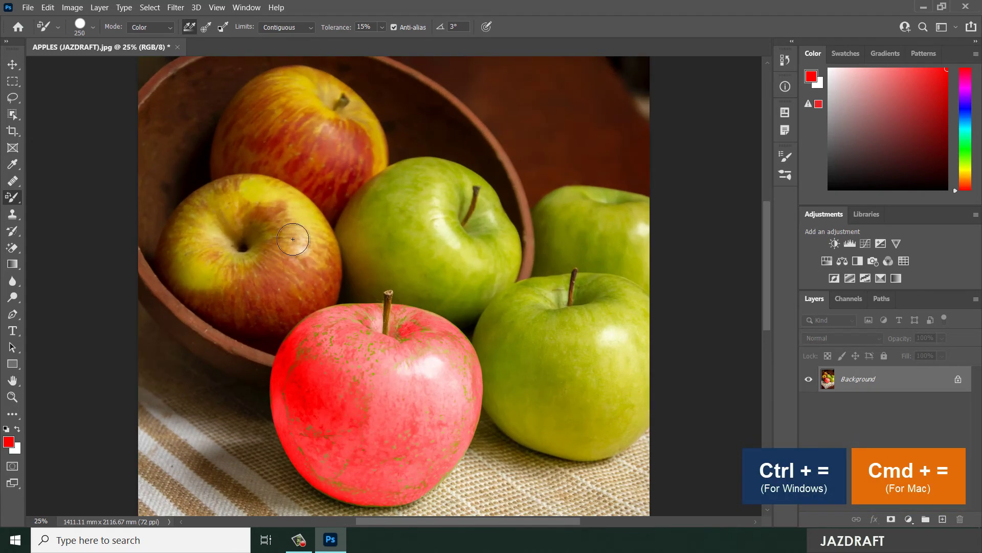
Set the colour replacement mode to Hue
left_click(156, 29)
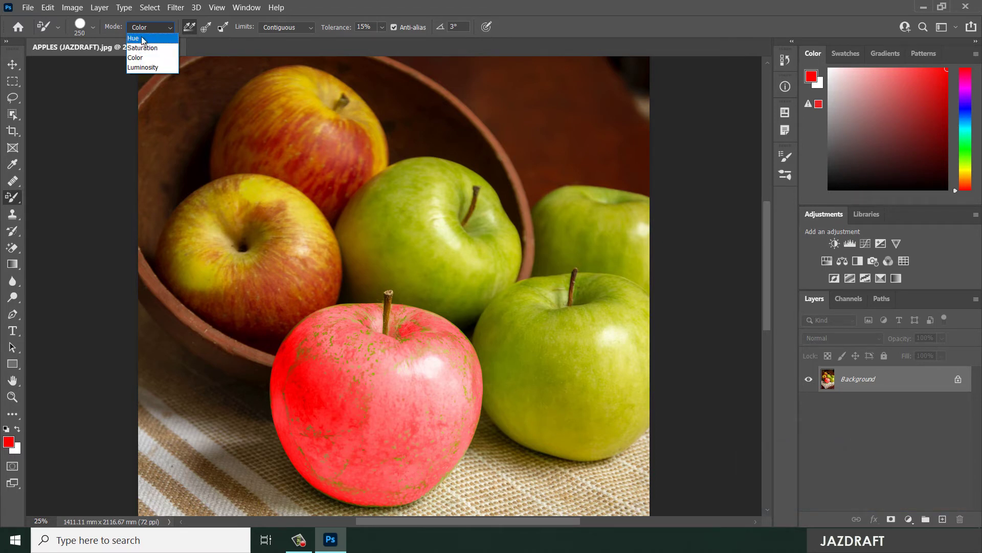
left_click(145, 38)
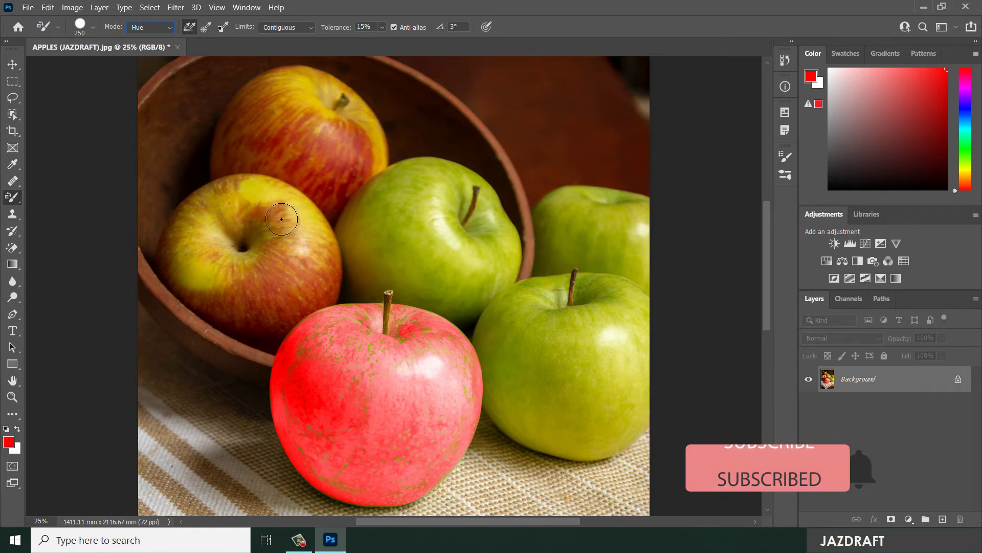
left_click(150, 28)
left_click(140, 39)
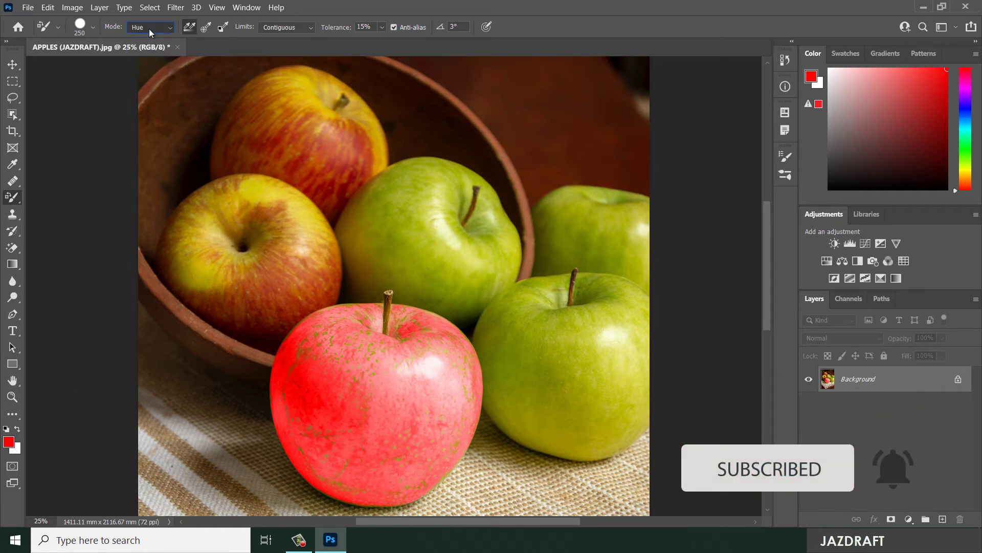
Brush red over the middle apple's top-left and left edge and the right apple's green rim
mouse_move(350, 214)
left_mouse_down()
mouse_move(400, 178)
mouse_move(434, 171)
mouse_move(412, 174)
mouse_move(428, 193)
mouse_move(405, 200)
mouse_move(442, 188)
mouse_move(453, 177)
mouse_move(439, 167)
mouse_move(484, 185)
mouse_move(509, 254)
mouse_move(467, 289)
mouse_move(478, 303)
mouse_move(462, 316)
mouse_move(483, 288)
mouse_move(498, 311)
left_mouse_up()
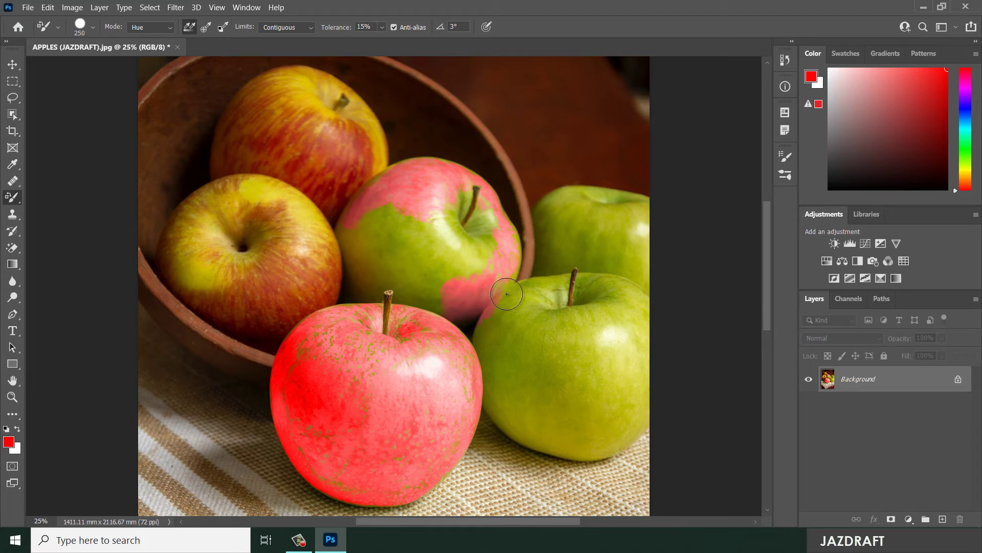
key("ctrl+z")
mouse_move(471, 313)
left_mouse_down()
mouse_move(511, 318)
mouse_move(500, 357)
mouse_move(497, 336)
mouse_move(484, 332)
mouse_move(494, 394)
mouse_move(512, 423)
mouse_move(491, 410)
mouse_move(507, 429)
mouse_move(583, 456)
mouse_move(623, 434)
mouse_move(640, 376)
mouse_move(626, 289)
mouse_move(583, 286)
mouse_move(638, 249)
mouse_move(592, 198)
mouse_move(570, 233)
mouse_move(587, 275)
mouse_move(556, 201)
mouse_move(615, 210)
mouse_move(648, 270)
mouse_move(646, 200)
mouse_move(584, 236)
mouse_move(550, 290)
mouse_move(531, 359)
left_mouse_up()
mouse_move(535, 411)
left_mouse_down()
mouse_move(562, 352)
mouse_move(555, 331)
mouse_move(558, 362)
mouse_move(585, 336)
mouse_move(575, 423)
mouse_move(585, 411)
mouse_move(590, 426)
mouse_move(626, 375)
mouse_move(619, 349)
mouse_move(608, 353)
mouse_move(620, 308)
mouse_move(601, 297)
mouse_move(576, 316)
mouse_move(588, 357)
mouse_move(618, 333)
mouse_move(586, 332)
mouse_move(604, 320)
mouse_move(599, 377)
left_mouse_up()
mouse_move(602, 452)
left_mouse_down()
mouse_move(641, 432)
mouse_move(572, 455)
left_mouse_up()
Pick green as the foreground colour and paint a green patch on the middle apple
left_click(8, 441)
left_click(494, 220)
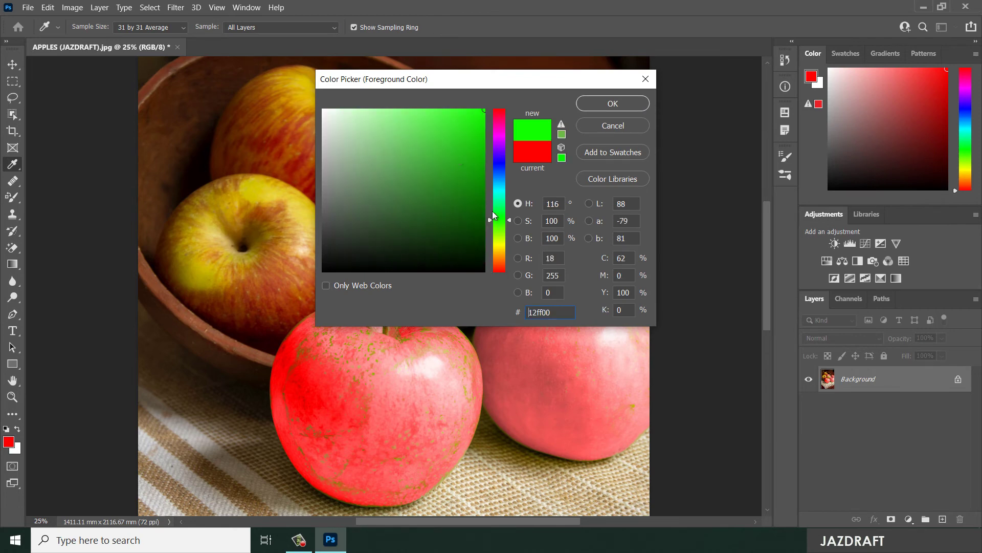
left_click(584, 108)
mouse_move(389, 266)
left_mouse_down()
mouse_move(423, 219)
mouse_move(430, 259)
left_mouse_up()
Reset the foreground colour to pure red (ff0000) and repaint part of the green patch
left_click(9, 441)
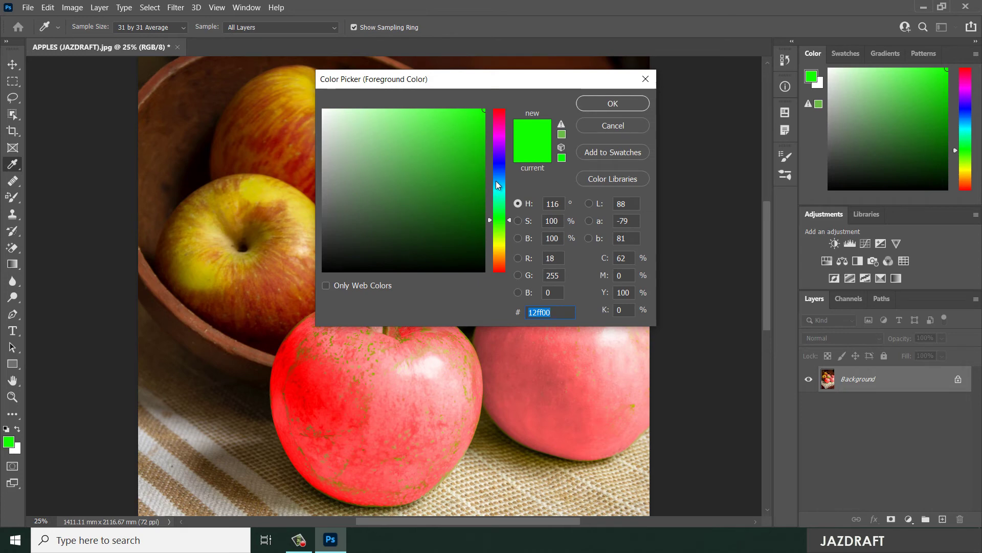
left_click_drag(500, 123, 499, 109)
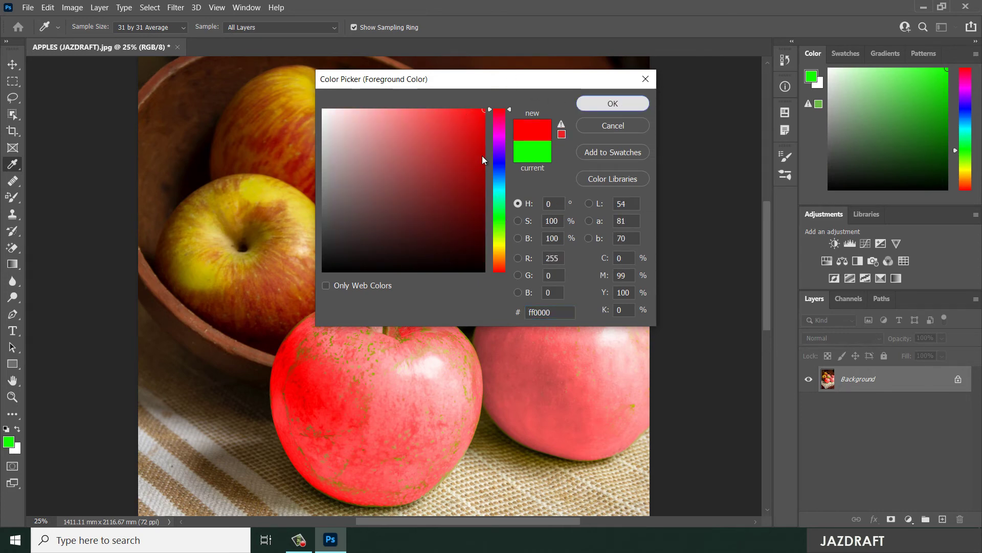
left_click(613, 103)
mouse_move(409, 258)
left_mouse_down()
mouse_move(441, 253)
mouse_move(431, 254)
mouse_move(423, 230)
mouse_move(423, 254)
mouse_move(448, 274)
mouse_move(459, 256)
mouse_move(419, 243)
mouse_move(512, 243)
left_mouse_up()
Undo the green stroke and repaint the middle apple's green patch and stem area red
key("ctrl+z")
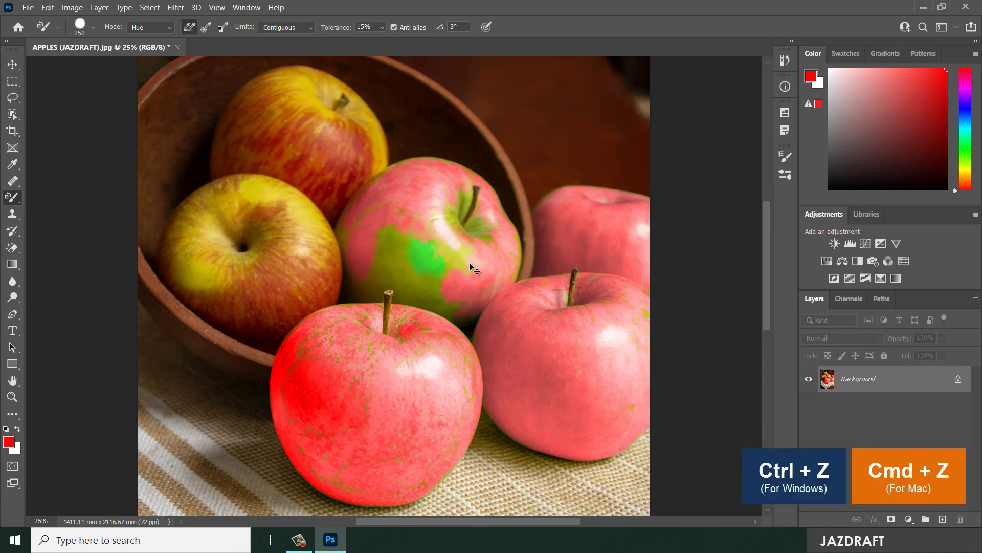
mouse_move(459, 261)
left_mouse_down()
mouse_move(418, 251)
mouse_move(453, 309)
mouse_move(411, 297)
mouse_move(386, 233)
mouse_move(460, 257)
mouse_move(407, 230)
mouse_move(368, 271)
mouse_move(384, 266)
mouse_move(339, 234)
left_mouse_up()
mouse_move(379, 206)
left_mouse_down()
mouse_move(455, 211)
mouse_move(481, 237)
mouse_move(444, 161)
left_mouse_up()
mouse_move(485, 197)
left_mouse_down()
mouse_move(478, 230)
mouse_move(520, 253)
left_mouse_up()
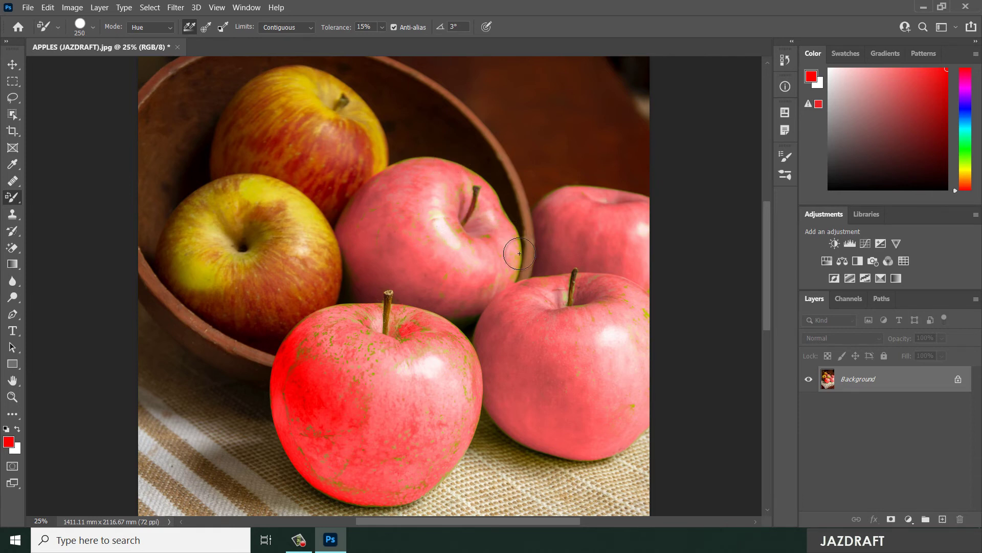
key("ctrl+z")
key("ctrl+z")
key("ctrl+z")
mouse_move(447, 228)
left_mouse_down()
mouse_move(483, 231)
mouse_move(456, 206)
mouse_move(411, 231)
mouse_move(395, 226)
mouse_move(402, 208)
mouse_move(449, 276)
left_mouse_up()
scroll(588, 255, "down", 3)
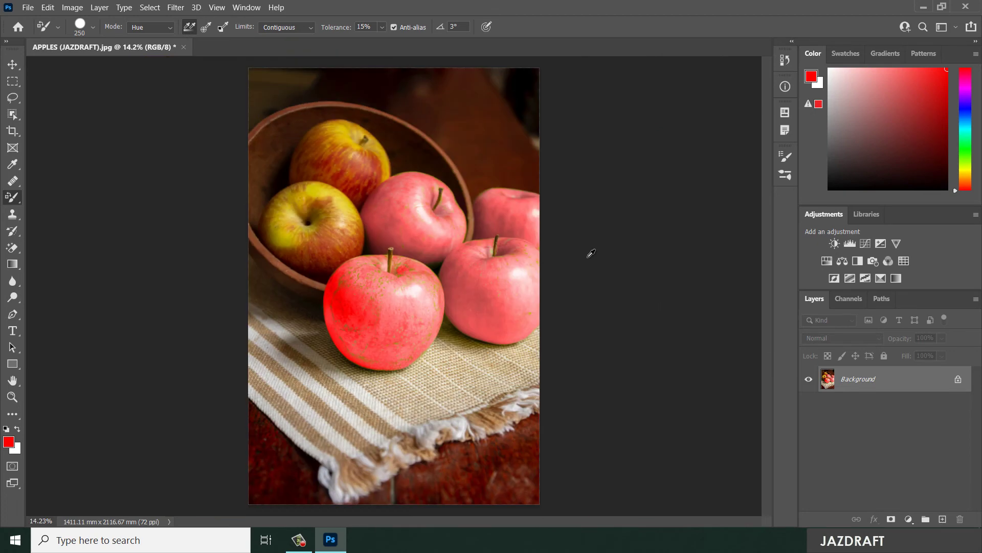
scroll(449, 263, "down", 2)
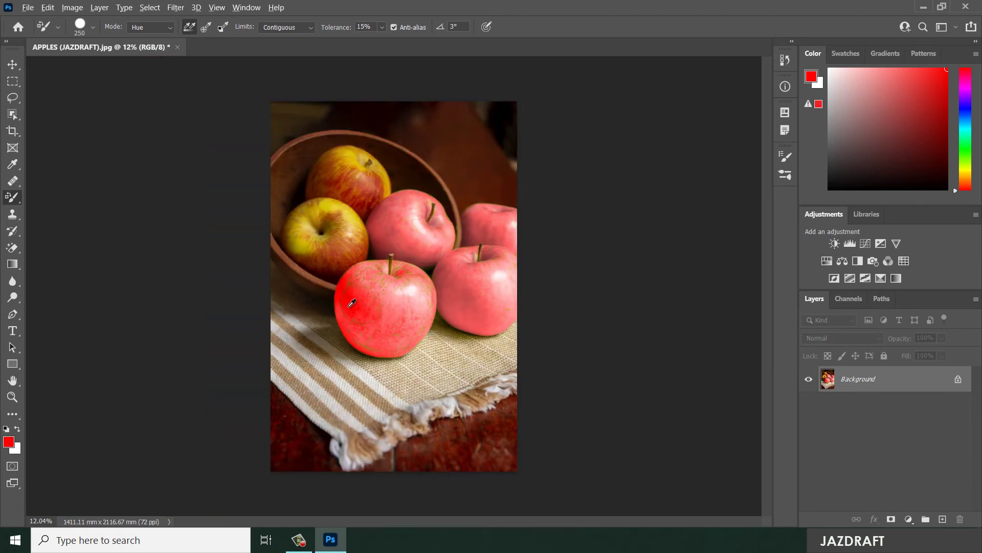
scroll(352, 303, "up", 2)
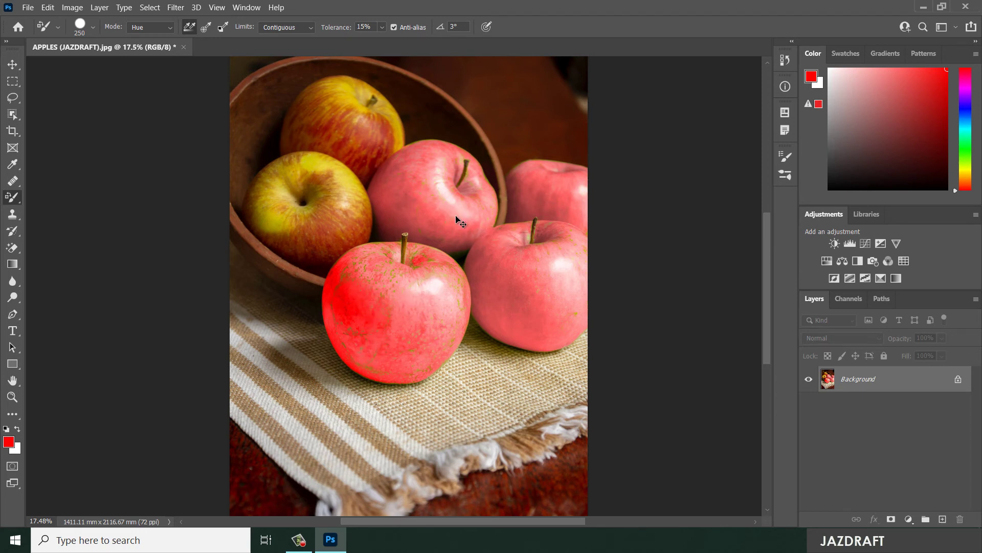
key("ctrl+equal")
key("ctrl+equal")
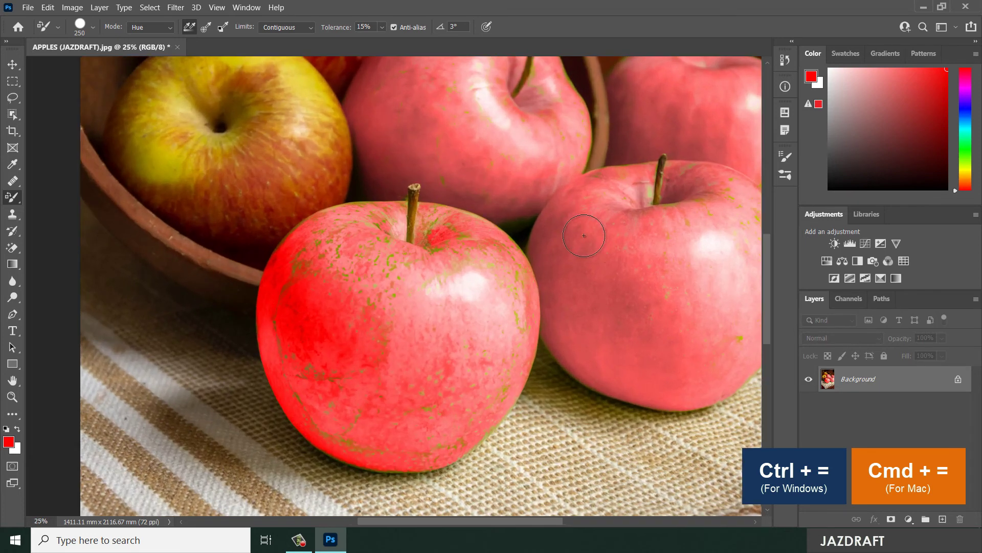
left_click_drag(635, 239, 535, 336)
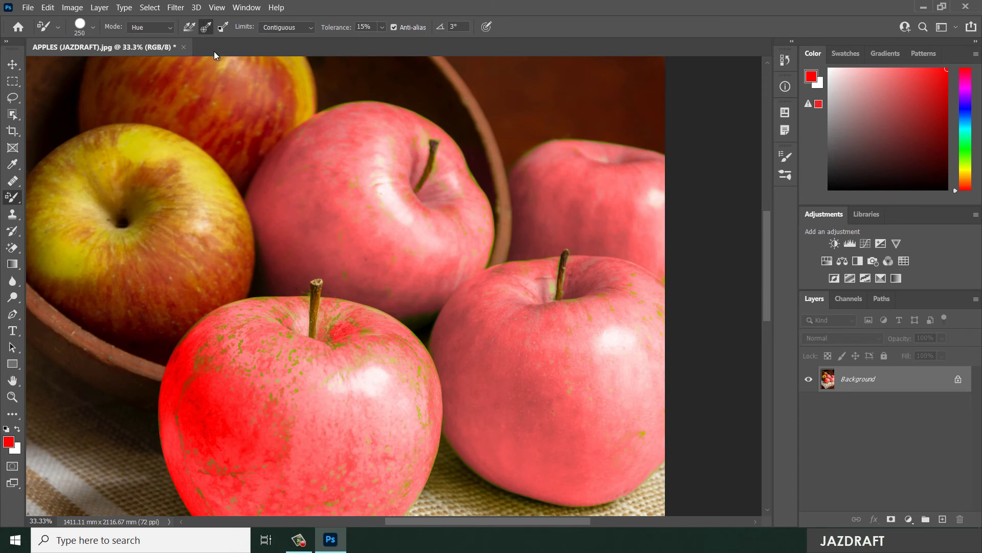
Switch to Color mode and paint red across the yellow apple's lower part and edge
left_click(168, 28)
left_click(150, 55)
left_click(161, 275)
mouse_move(153, 303)
left_mouse_down()
mouse_move(198, 300)
mouse_move(166, 274)
mouse_move(98, 281)
mouse_move(99, 294)
mouse_move(140, 303)
mouse_move(76, 295)
mouse_move(105, 311)
mouse_move(158, 316)
mouse_move(133, 331)
mouse_move(146, 326)
mouse_move(94, 303)
mouse_move(186, 275)
mouse_move(91, 286)
mouse_move(158, 282)
mouse_move(104, 301)
mouse_move(139, 336)
left_mouse_up()
mouse_move(135, 328)
left_mouse_down()
mouse_move(79, 305)
mouse_move(141, 320)
mouse_move(137, 330)
mouse_move(174, 331)
left_mouse_up()
Tint the yellow apple's left side and a further patch red, then fit the photo on screen
mouse_move(75, 272)
left_mouse_down()
mouse_move(49, 235)
mouse_move(58, 257)
mouse_move(121, 261)
mouse_move(74, 251)
mouse_move(69, 259)
mouse_move(84, 252)
mouse_move(61, 225)
mouse_move(75, 195)
mouse_move(66, 188)
mouse_move(140, 149)
mouse_move(131, 146)
mouse_move(166, 153)
mouse_move(139, 142)
mouse_move(187, 174)
left_mouse_up()
mouse_move(373, 295)
left_mouse_down()
mouse_move(446, 345)
mouse_move(456, 329)
mouse_move(436, 327)
mouse_move(451, 325)
left_mouse_up()
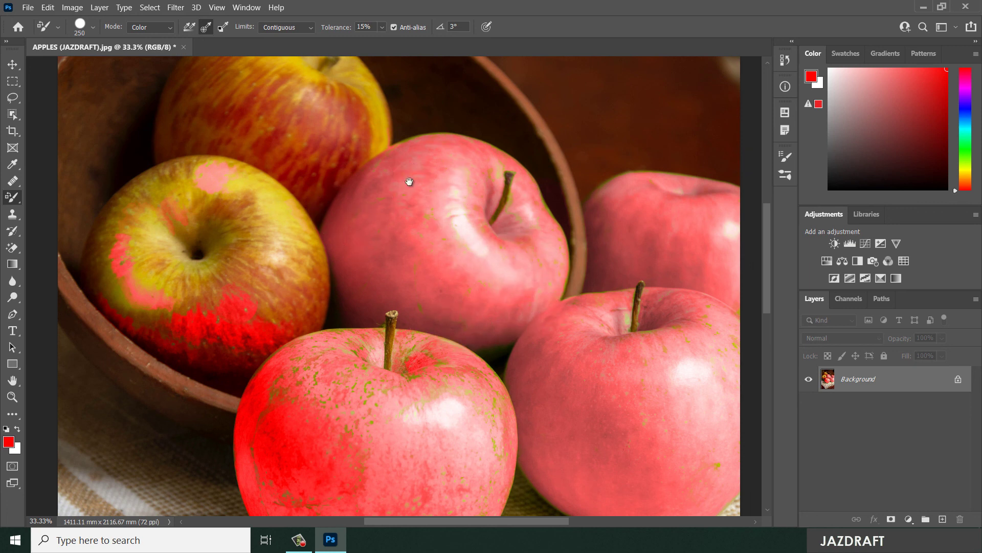
left_click_drag(410, 182, 416, 227)
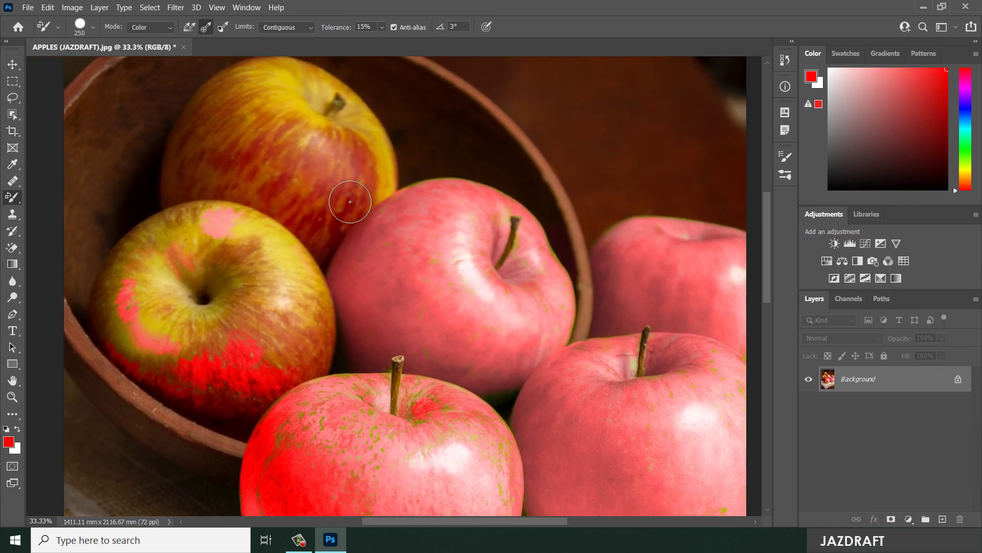
mouse_move(269, 241)
left_mouse_down()
mouse_move(278, 237)
mouse_move(285, 256)
left_mouse_up()
mouse_move(399, 234)
left_mouse_down()
mouse_move(340, 199)
mouse_move(416, 245)
left_mouse_up()
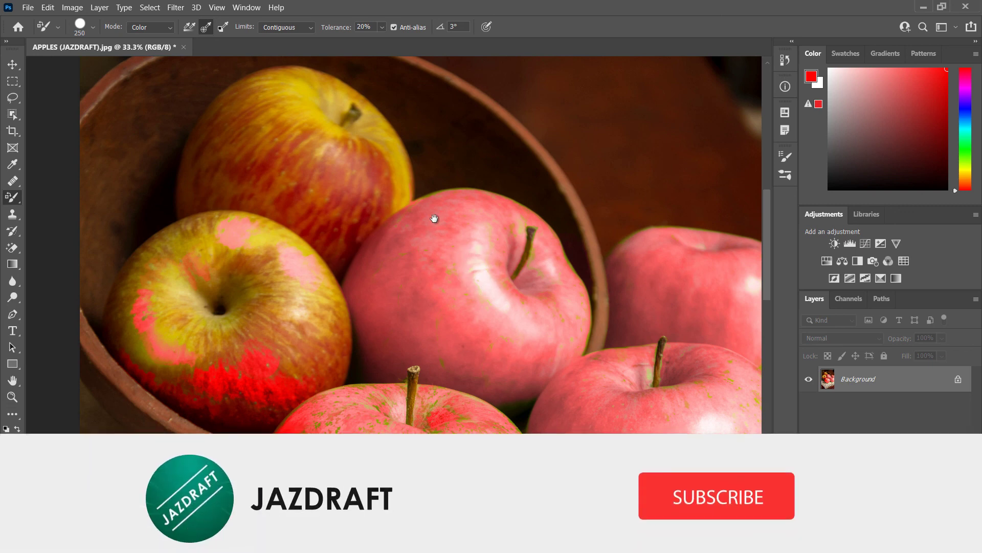
left_click_drag(434, 215, 384, 180)
key("ctrl+0")
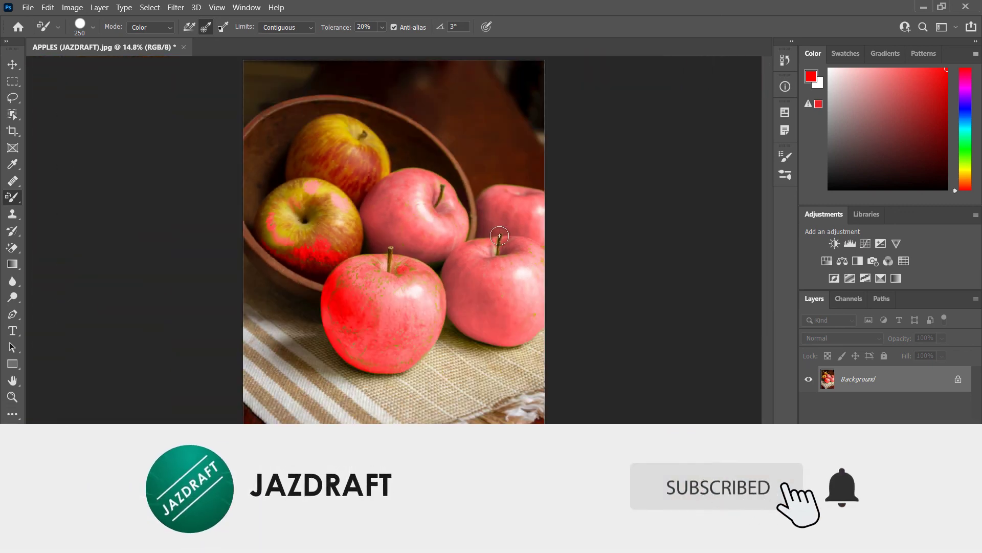